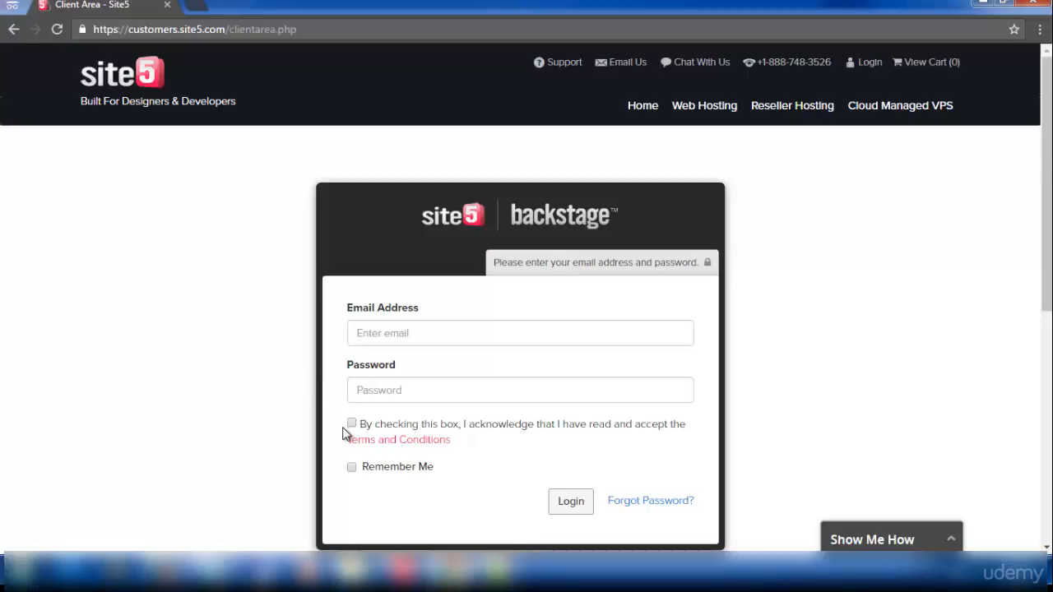
# - Copy the saved email address from Notepad into the Backstage Email Address field
pyautogui.hotkey('alt', 'Tab')
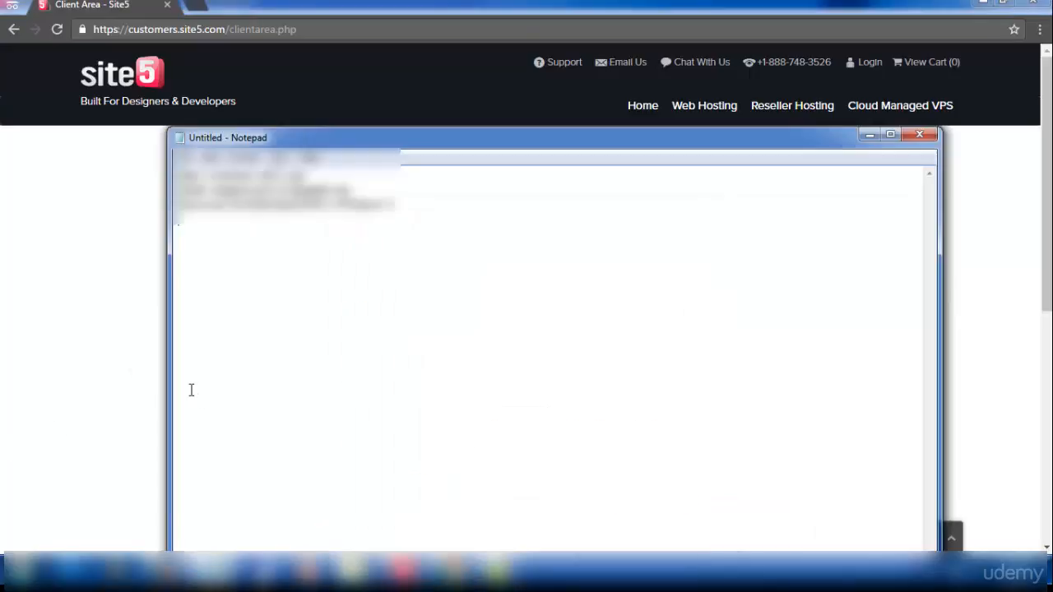
pyautogui.hotkey('alt', 'Tab')
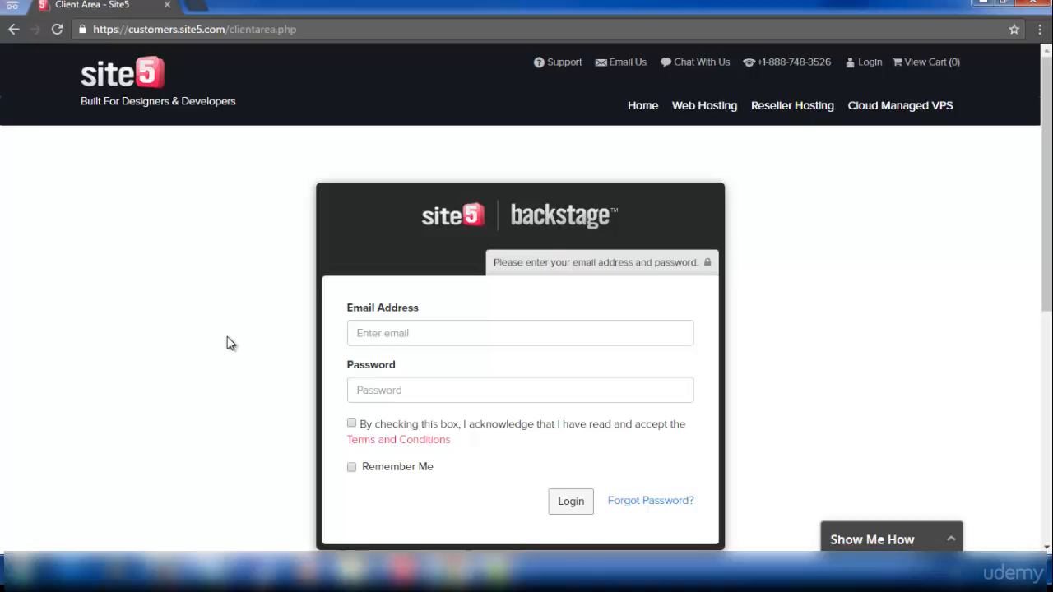
pyautogui.click(421, 333)
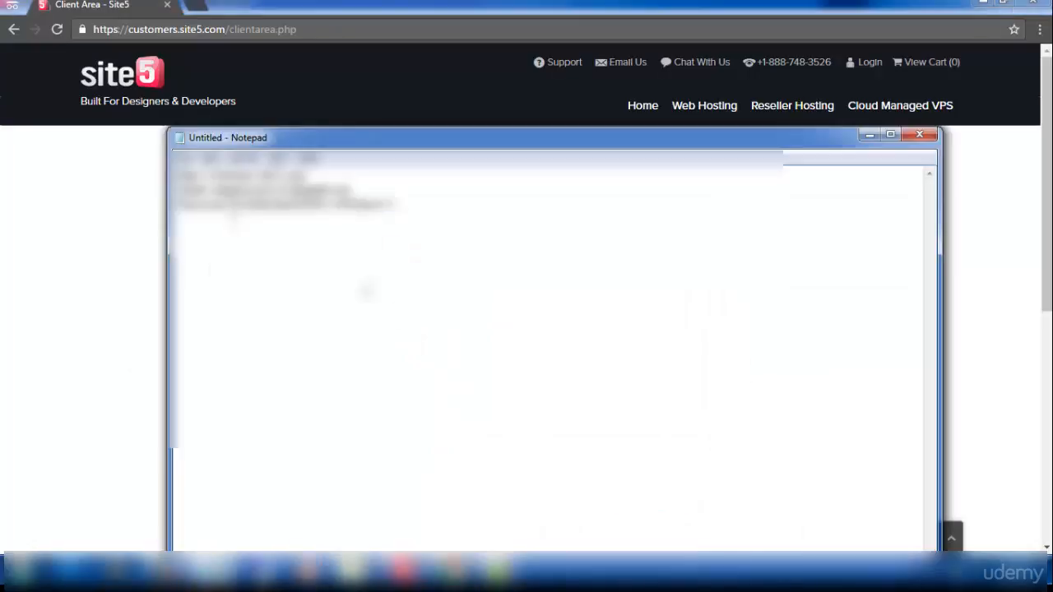
pyautogui.moveTo(206, 188); pyautogui.dragTo(354, 187)
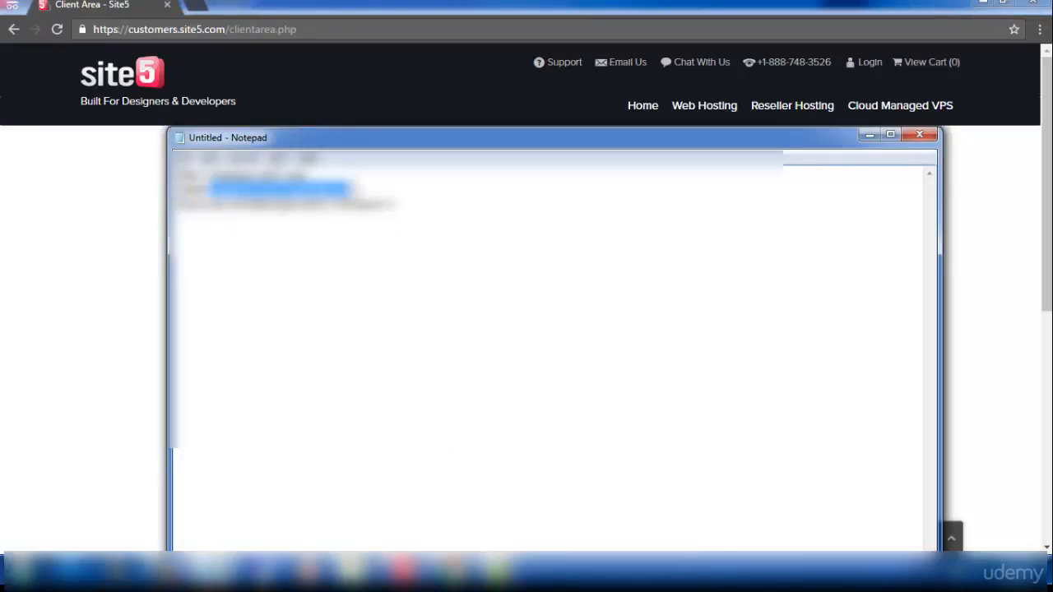
pyautogui.hotkey('ctrl', 'c')
pyautogui.hotkey('alt', 'Tab')
pyautogui.hotkey('ctrl', 'v')
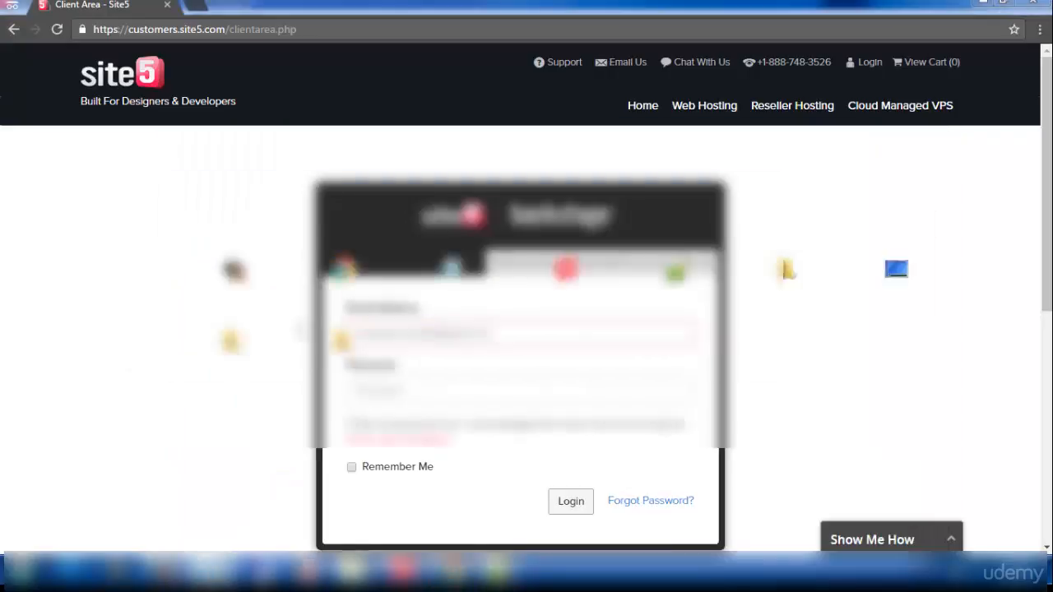
# - Copy the saved password into the Password field and submit the login
pyautogui.hotkey('alt', 'Tab')
pyautogui.moveTo(233, 202); pyautogui.dragTo(411, 201)
pyautogui.hotkey('ctrl', 'c')
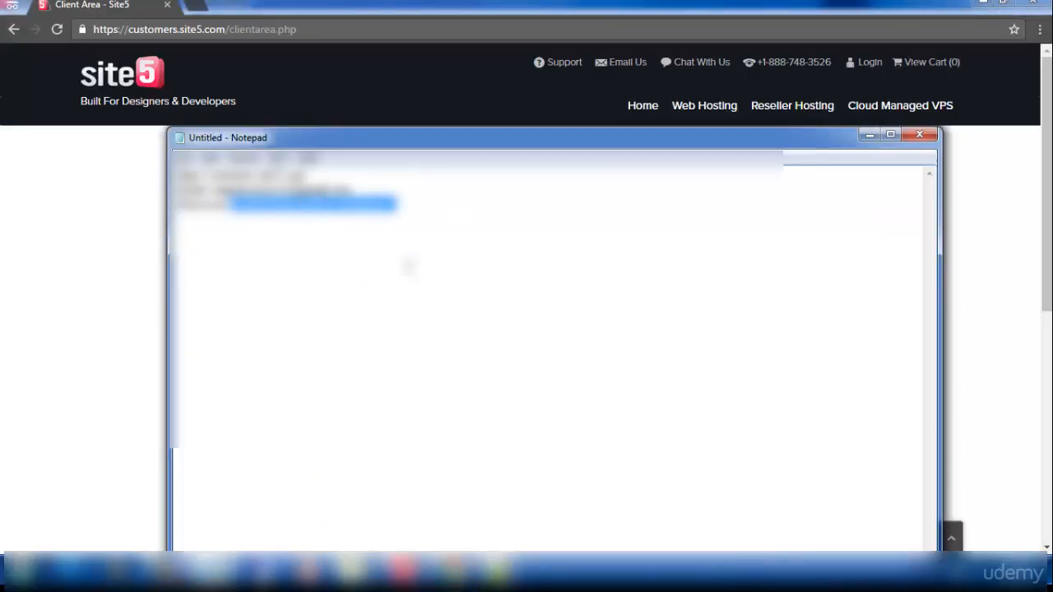
pyautogui.hotkey('alt', 'Tab')
pyautogui.click(403, 395)
pyautogui.hotkey('ctrl', 'v')
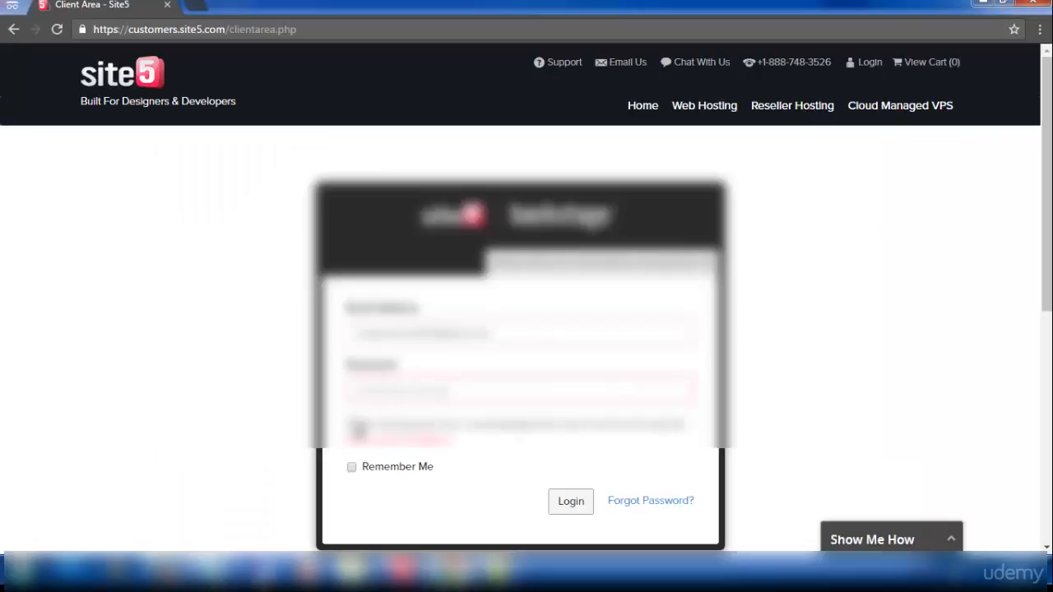
pyautogui.click(570, 501)
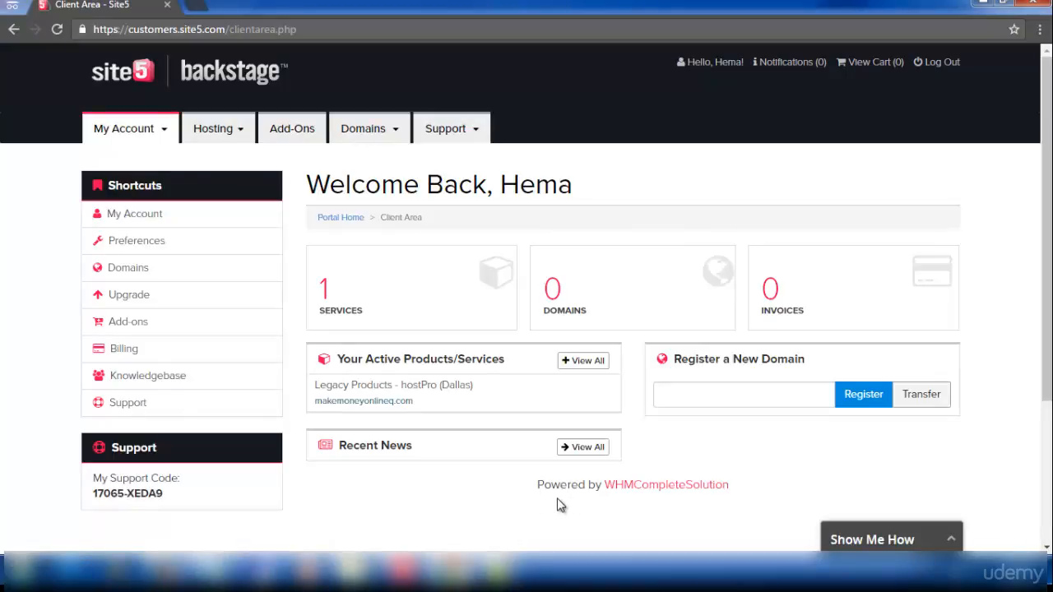
# - Open the hosting services overview from the Backstage dashboard
pyautogui.click(363, 310)
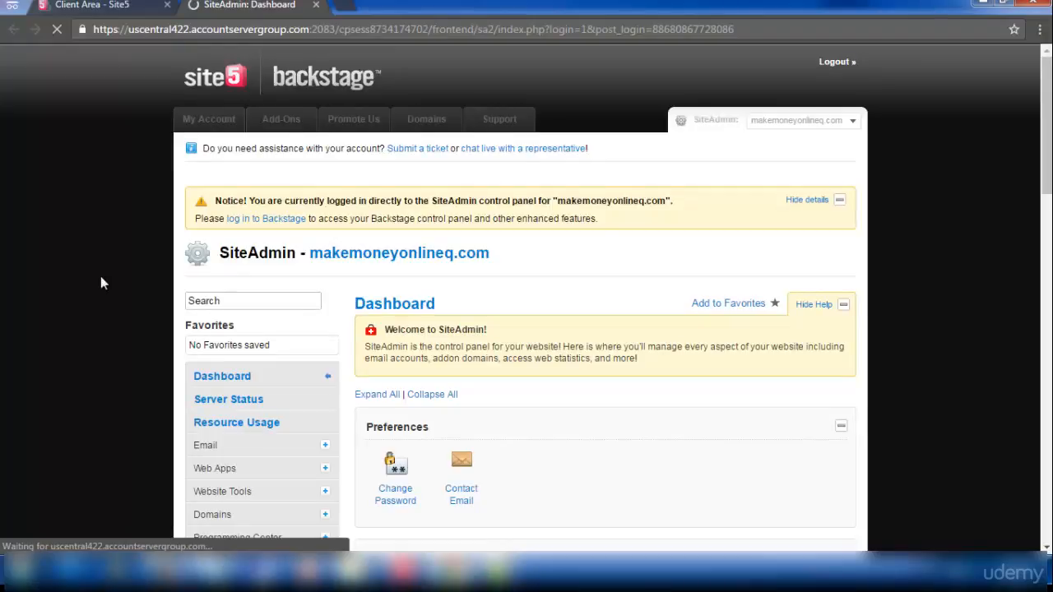
pyautogui.scroll(-3, 100, 277)
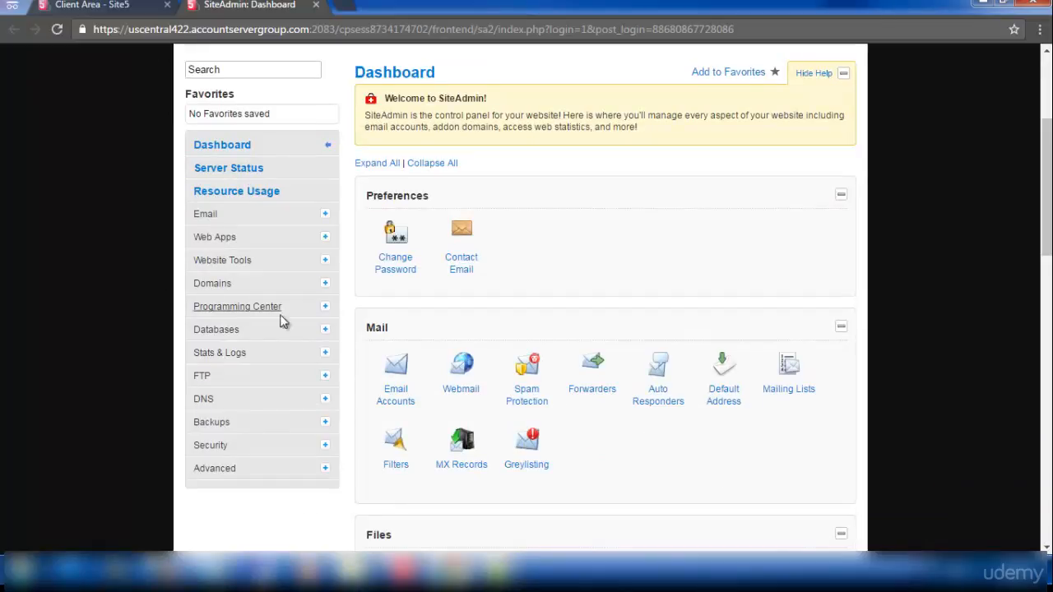
pyautogui.scroll(-1, 713, 342)
pyautogui.scroll(-2, 712, 341)
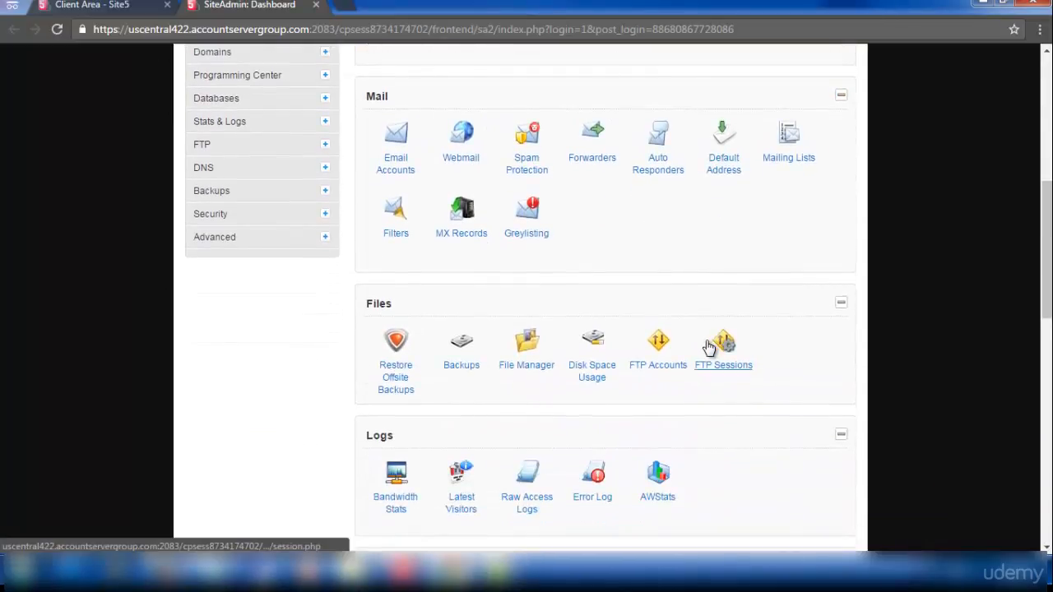
pyautogui.scroll(2, 709, 347)
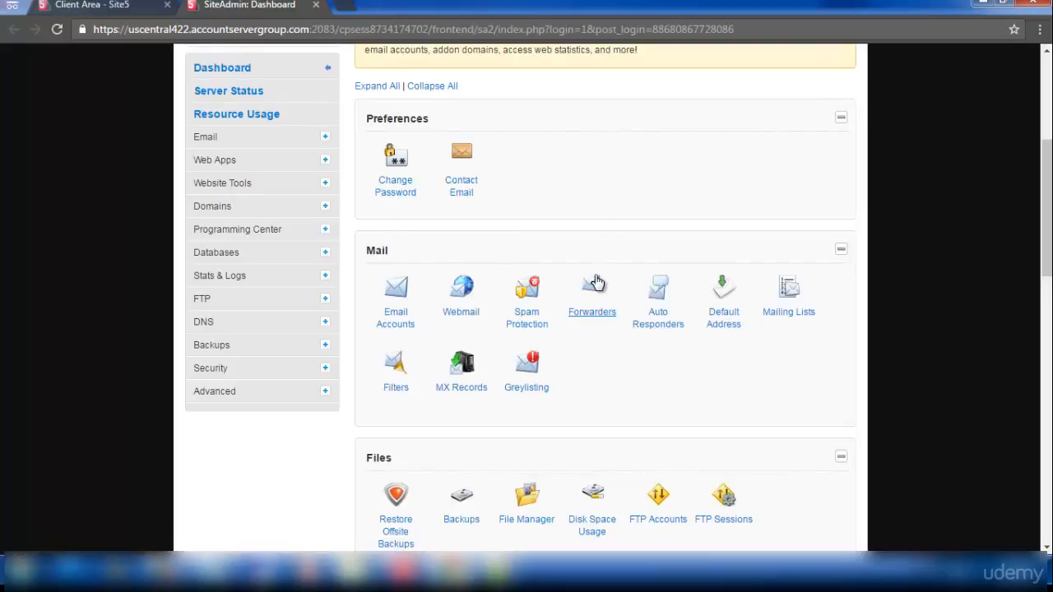
pyautogui.scroll(3, 611, 371)
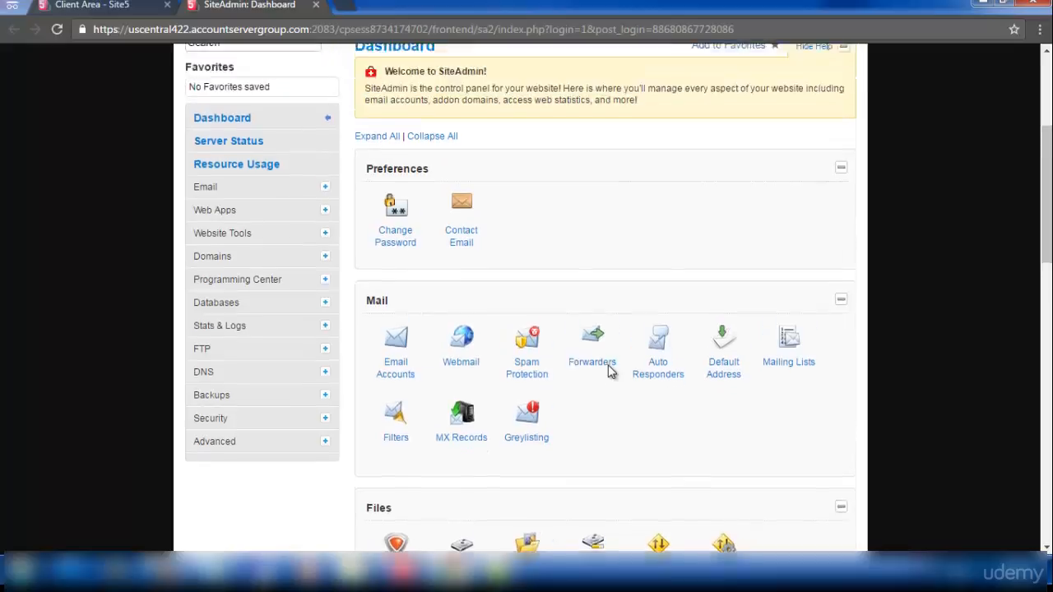
pyautogui.scroll(-2, 607, 352)
pyautogui.scroll(-1, 607, 361)
pyautogui.scroll(-2, 607, 362)
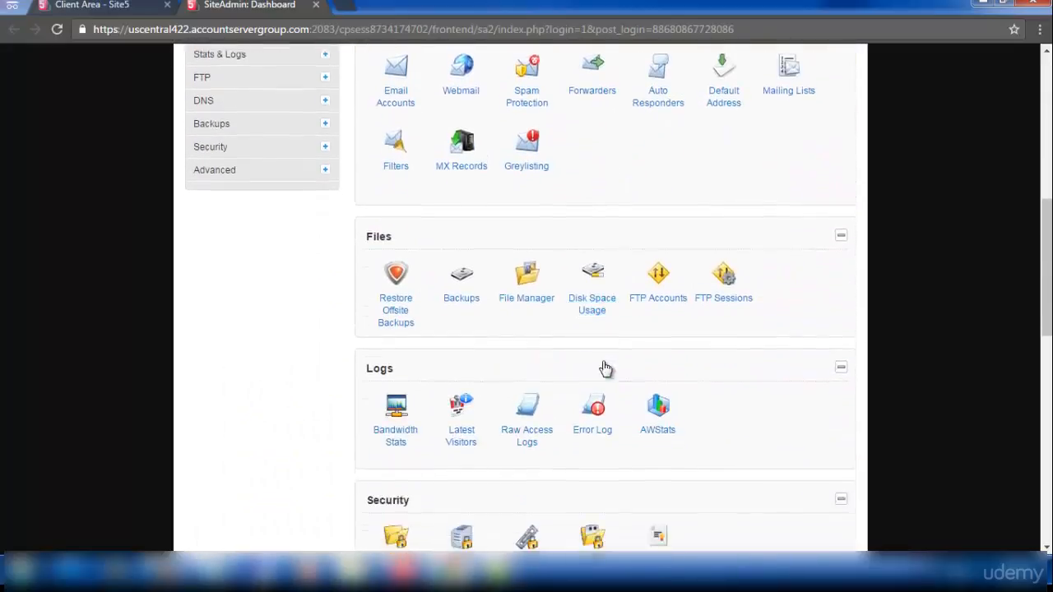
pyautogui.scroll(-1, 576, 362)
pyautogui.scroll(-2, 546, 365)
pyautogui.scroll(-1, 547, 364)
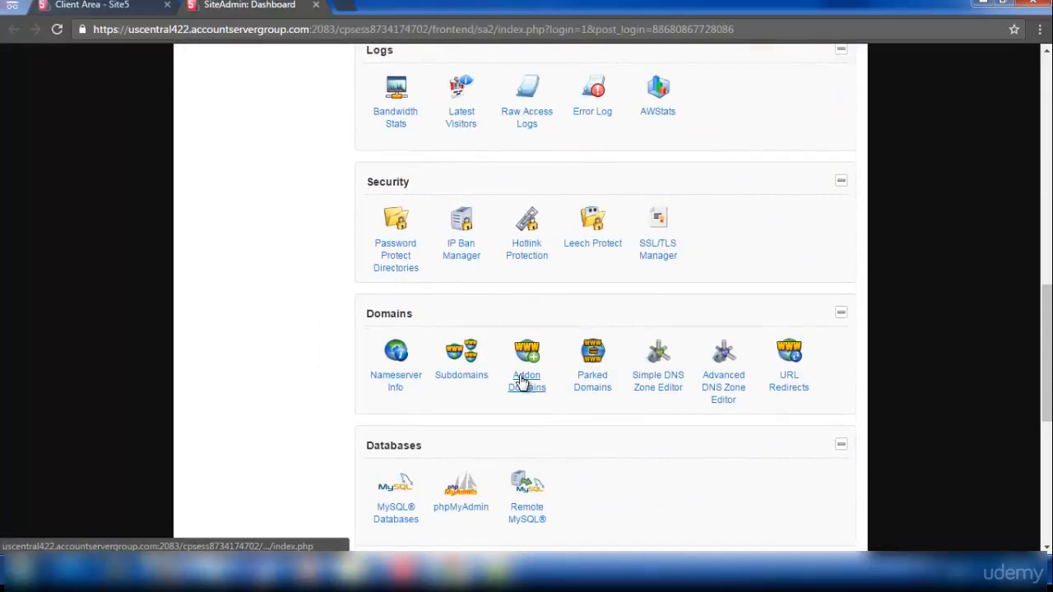
# - Enter the new addon domain name and trim the auto-filled FTP username to buyipsfs
pyautogui.click(521, 381)
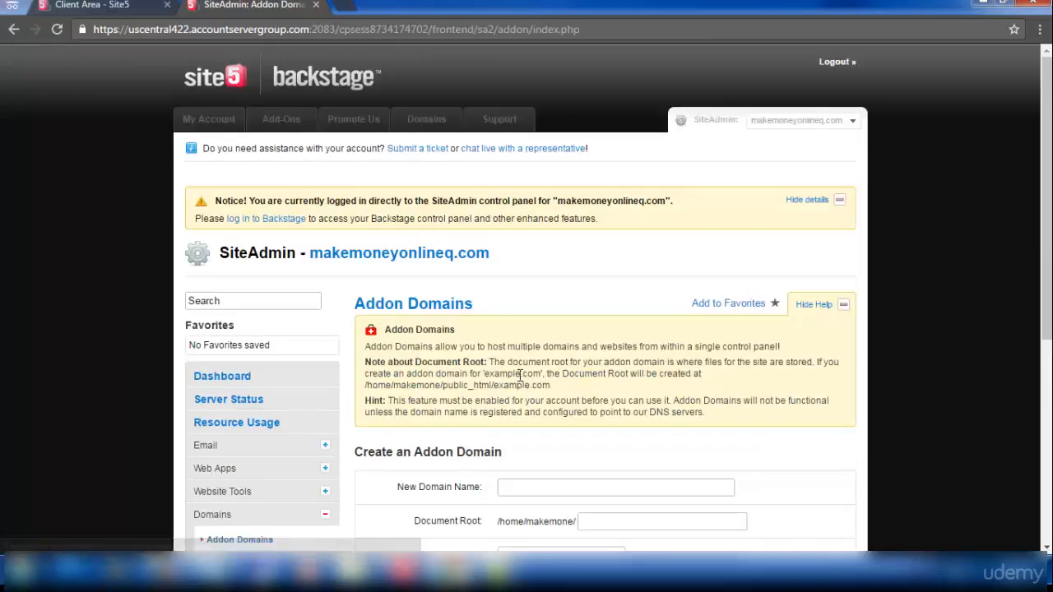
pyautogui.scroll(-3, 526, 371)
pyautogui.click(542, 331)
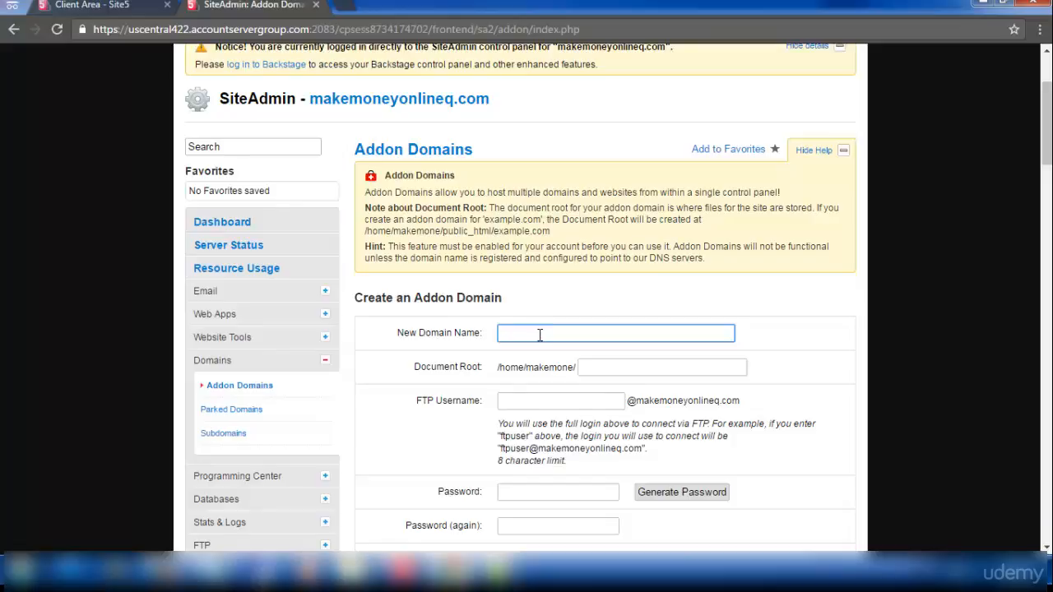
pyautogui.write('buyiphone')
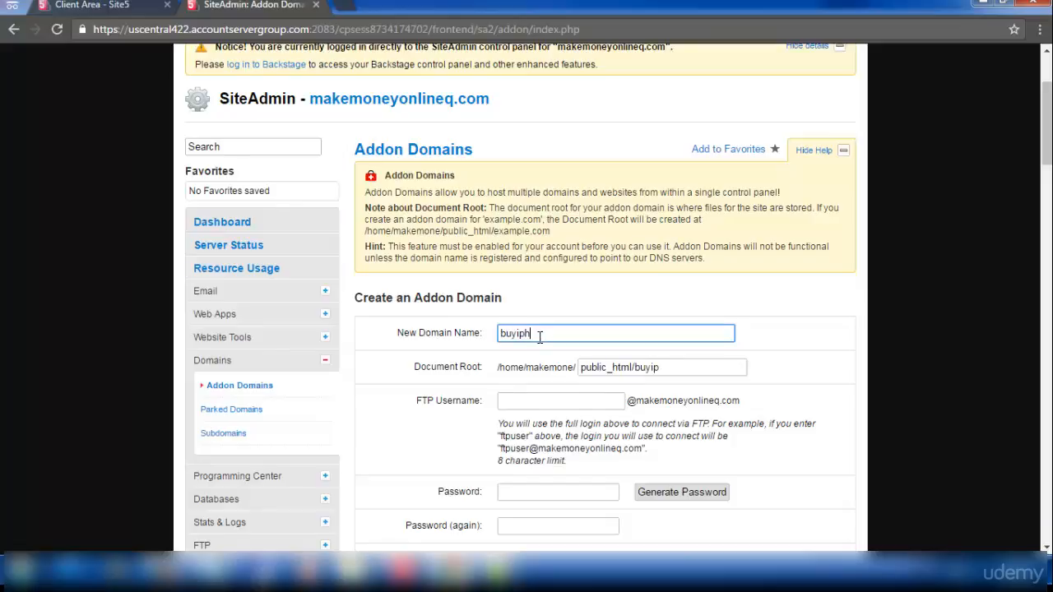
pyautogui.write('7pluscases')
pyautogui.click(576, 401)
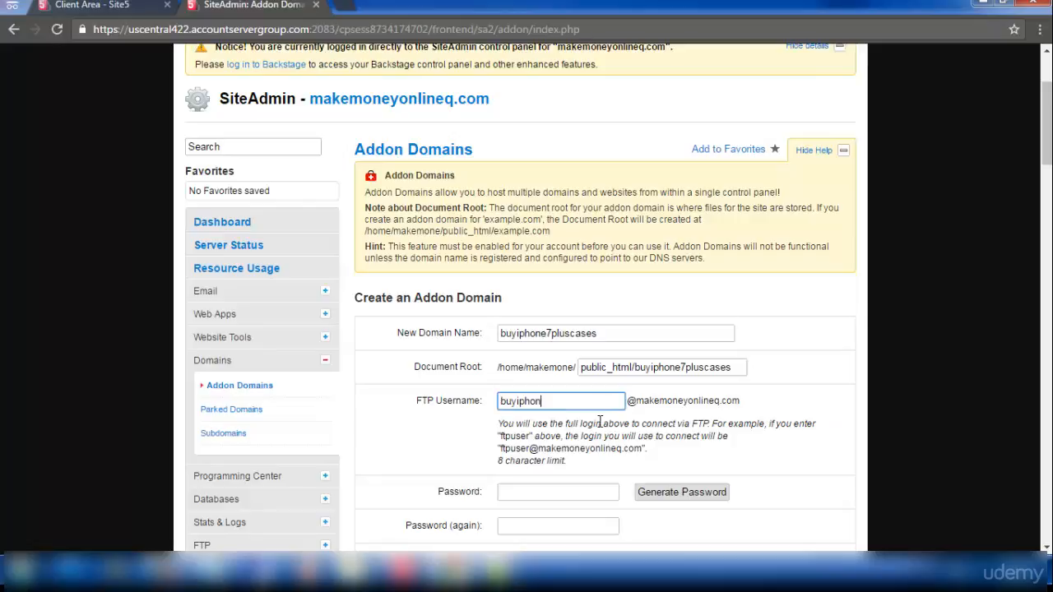
pyautogui.press('BackSpace')
pyautogui.press('BackSpace')
pyautogui.press('BackSpace')
pyautogui.write('sfs')
# - Generate a strong FTP password, attempt Create, and return to correct the domain to end in .com
pyautogui.click(643, 497)
pyautogui.scroll(-4, 757, 453)
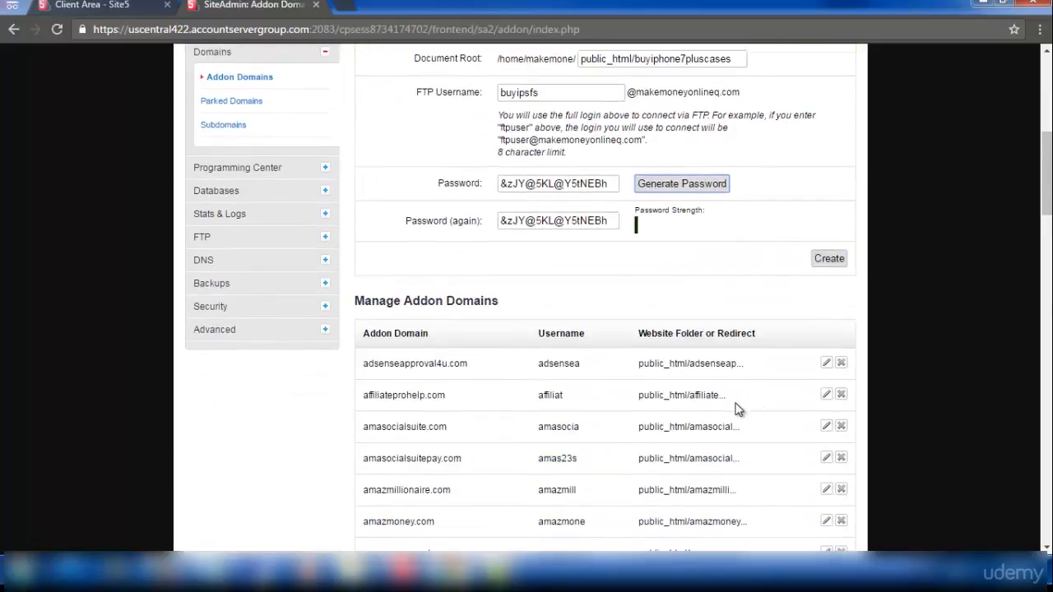
pyautogui.scroll(2, 755, 329)
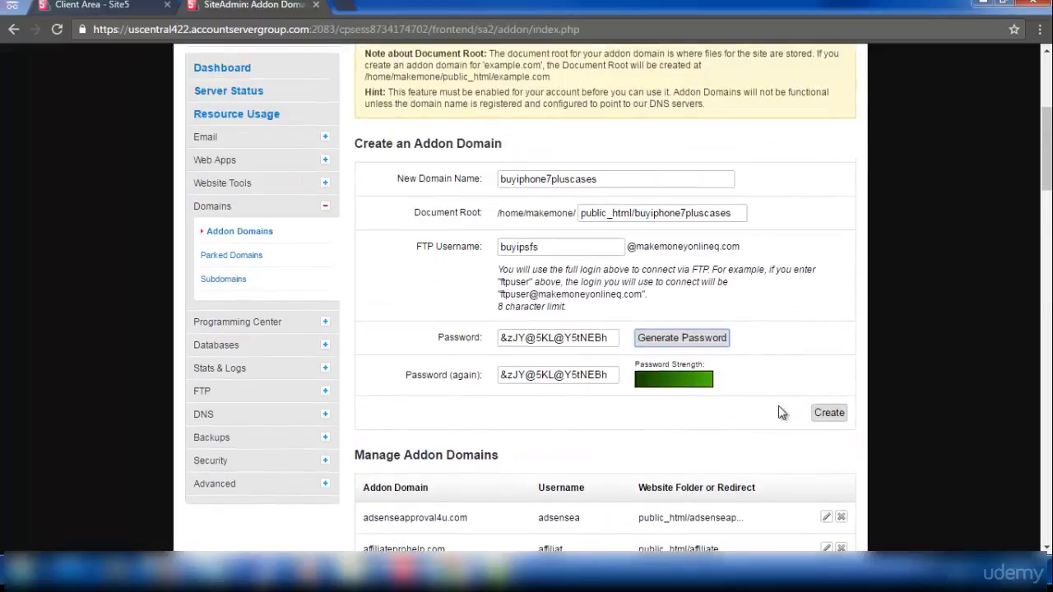
pyautogui.click(829, 412)
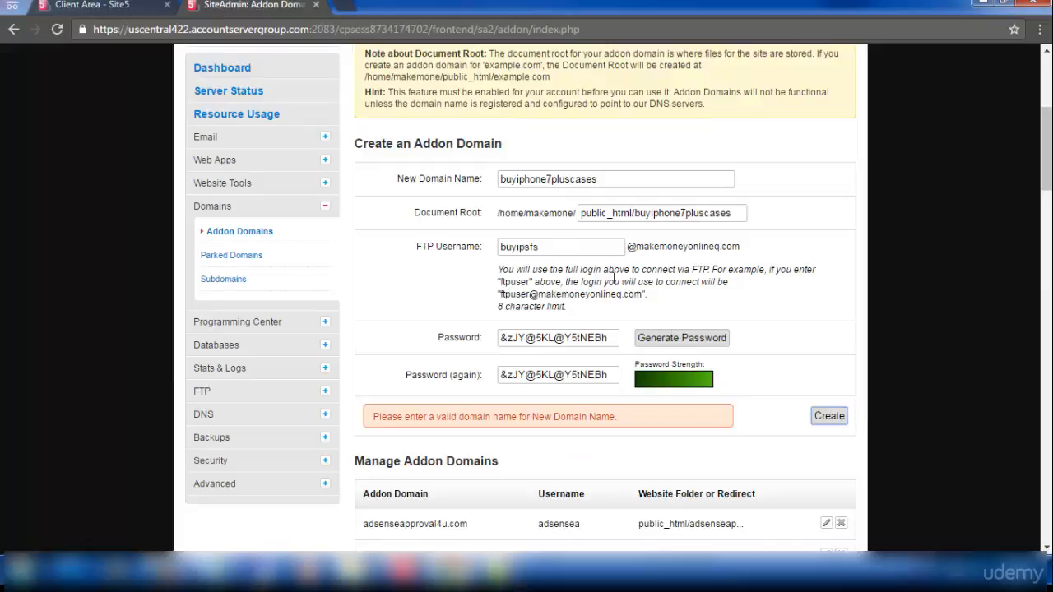
pyautogui.click(637, 179)
pyautogui.write('.c')
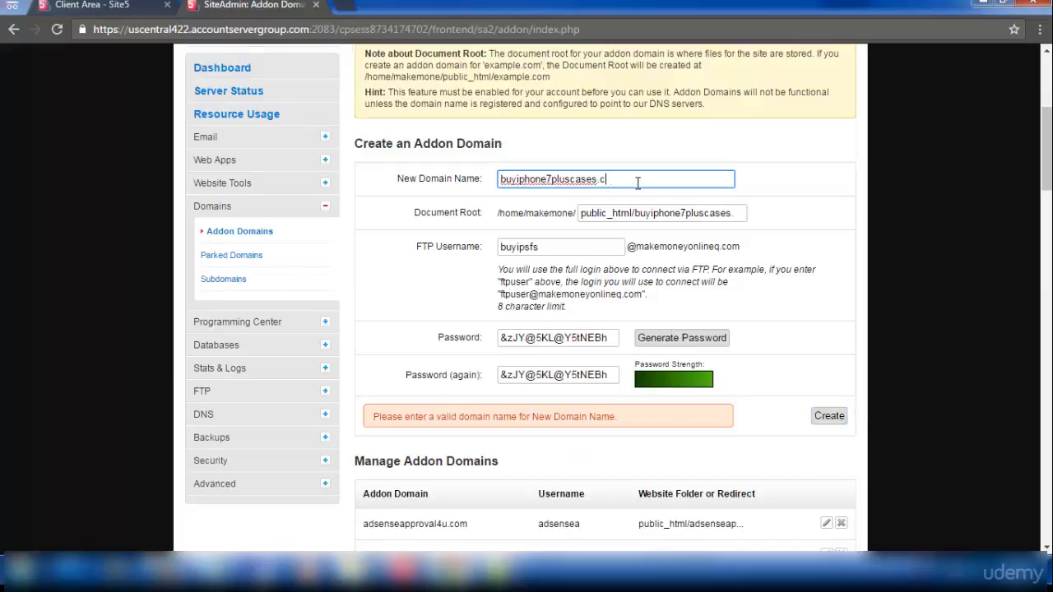
pyautogui.write('om')
# - Create the buyiphone7pluscases.com addon domain
pyautogui.click(829, 417)
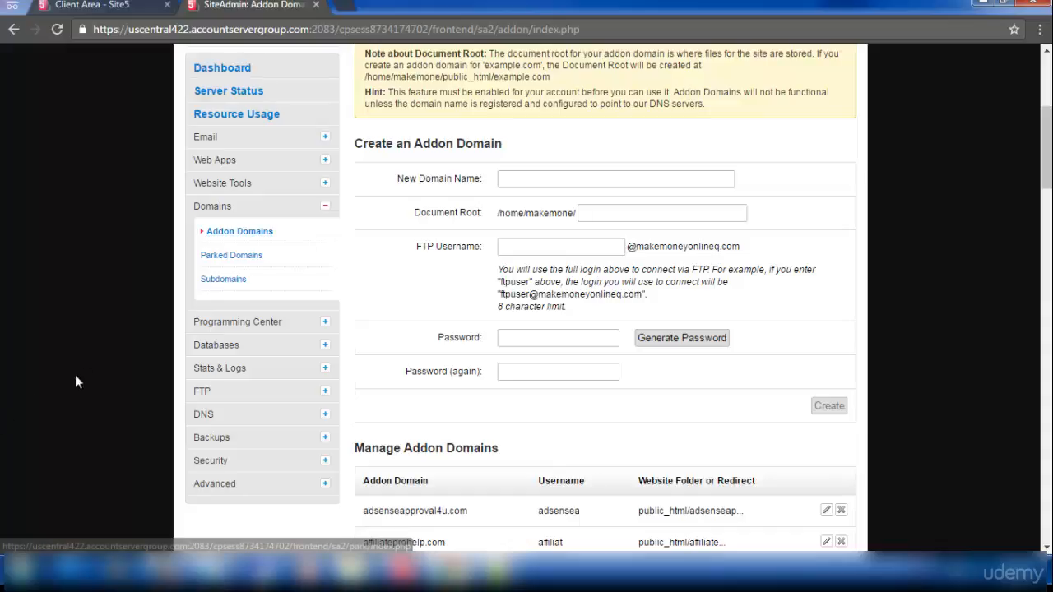
# - Expand the website tools category to reach the Softaculous WordPress overview
pyautogui.click(222, 182)
pyautogui.scroll(3, 136, 308)
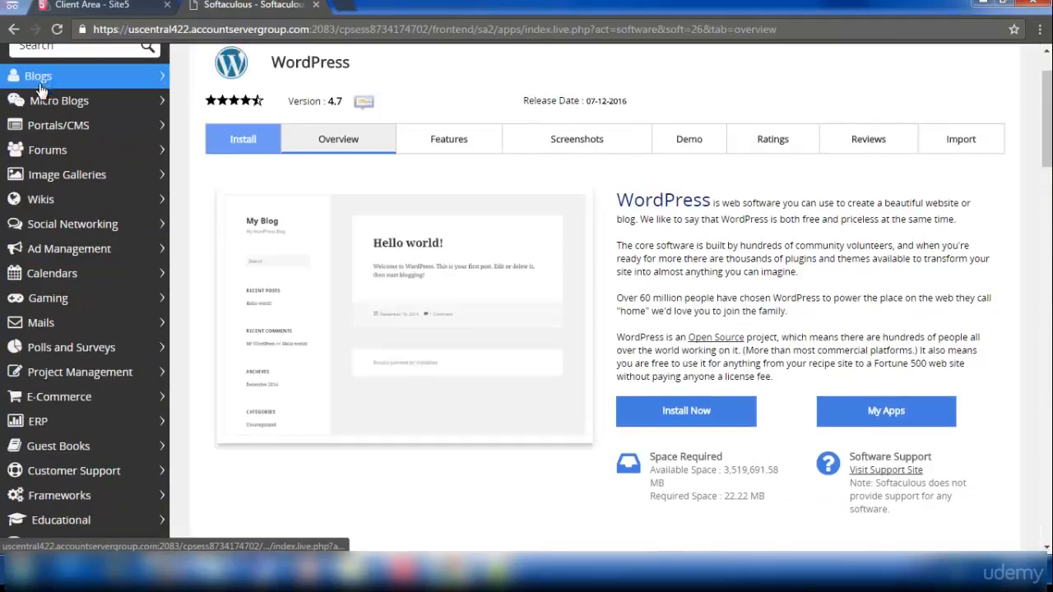
pyautogui.scroll(-2, 37, 320)
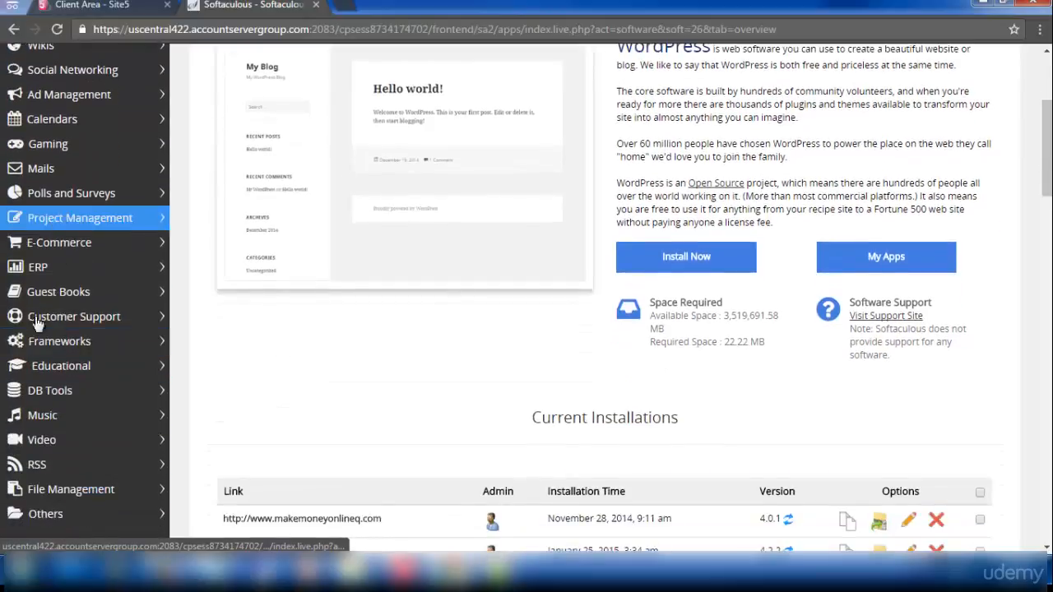
pyautogui.scroll(3, 37, 321)
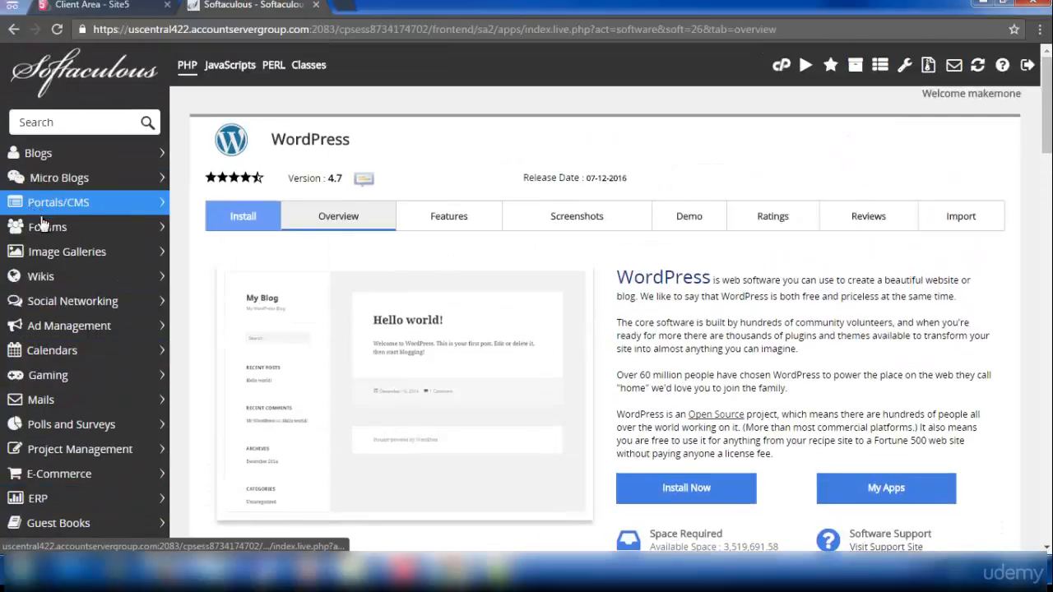
# - Start the WordPress install form and choose buyiphone7pluscases.com as the install domain
pyautogui.click(732, 490)
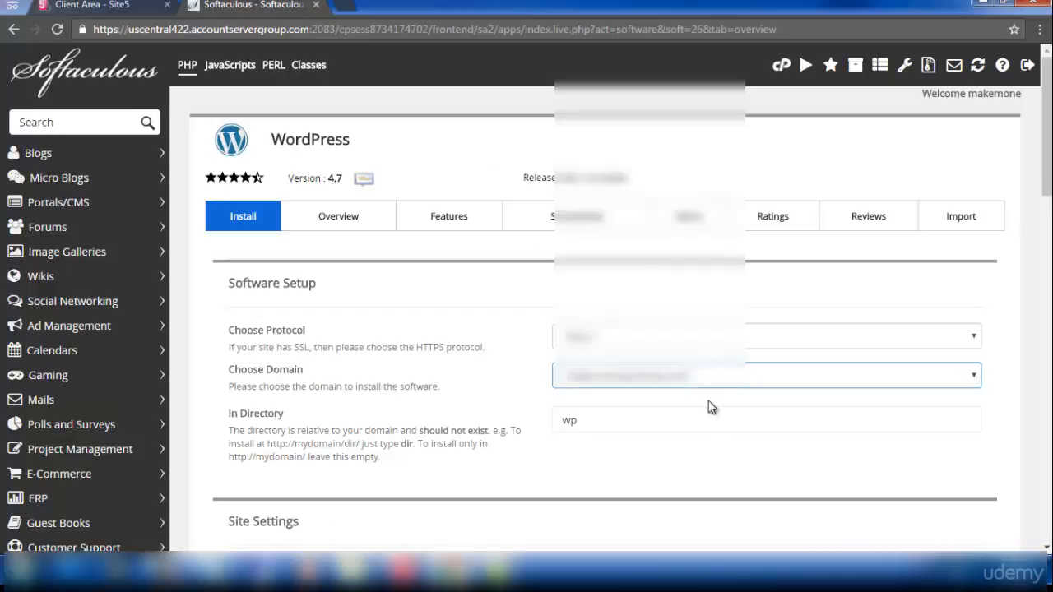
pyautogui.click(722, 376)
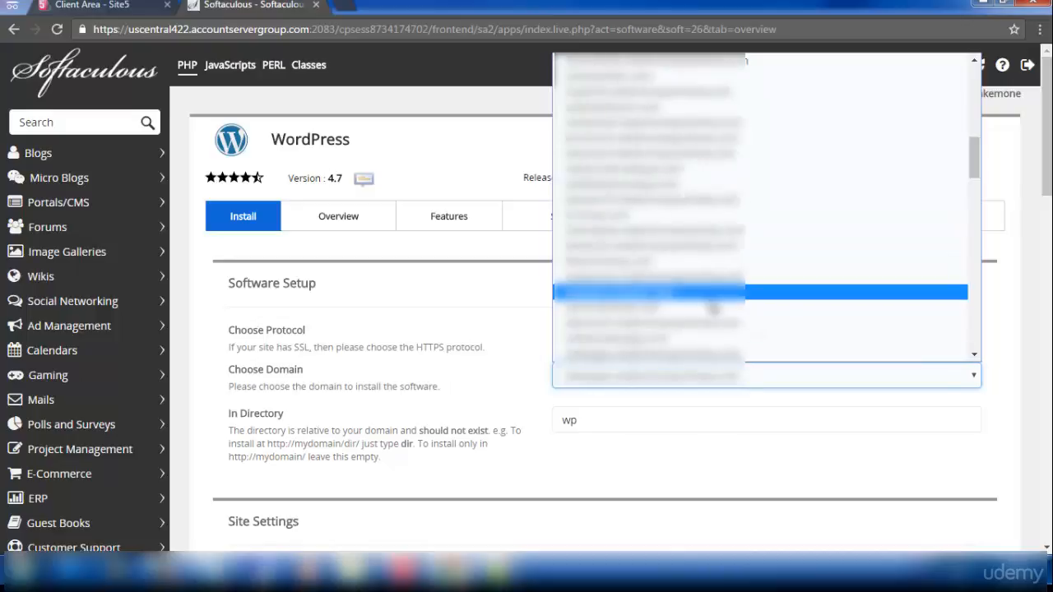
pyautogui.scroll(-3, 714, 306)
pyautogui.scroll(-3, 713, 306)
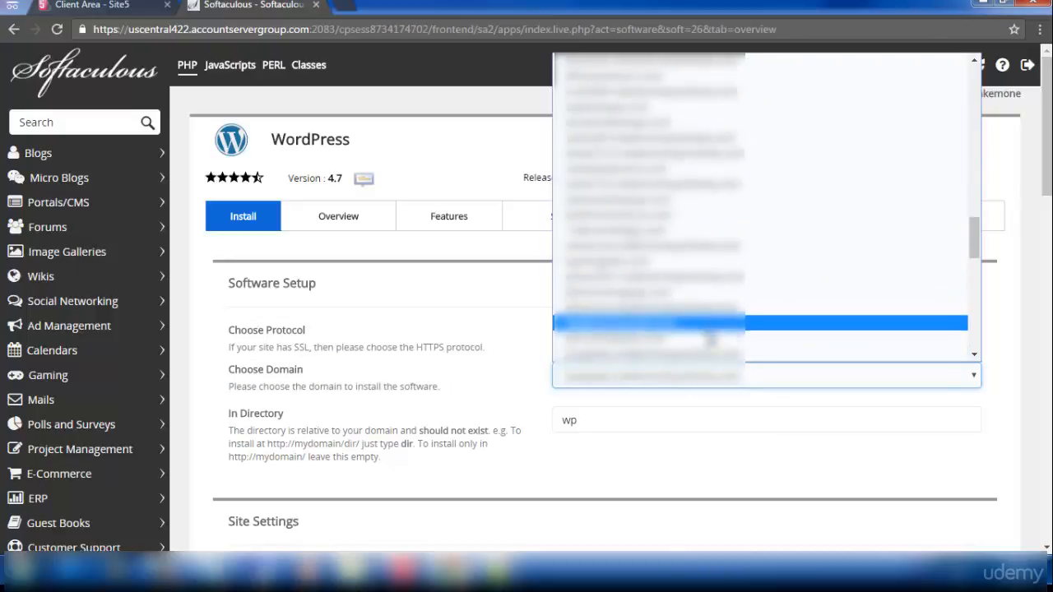
pyautogui.scroll(-2, 714, 361)
pyautogui.scroll(-1, 714, 361)
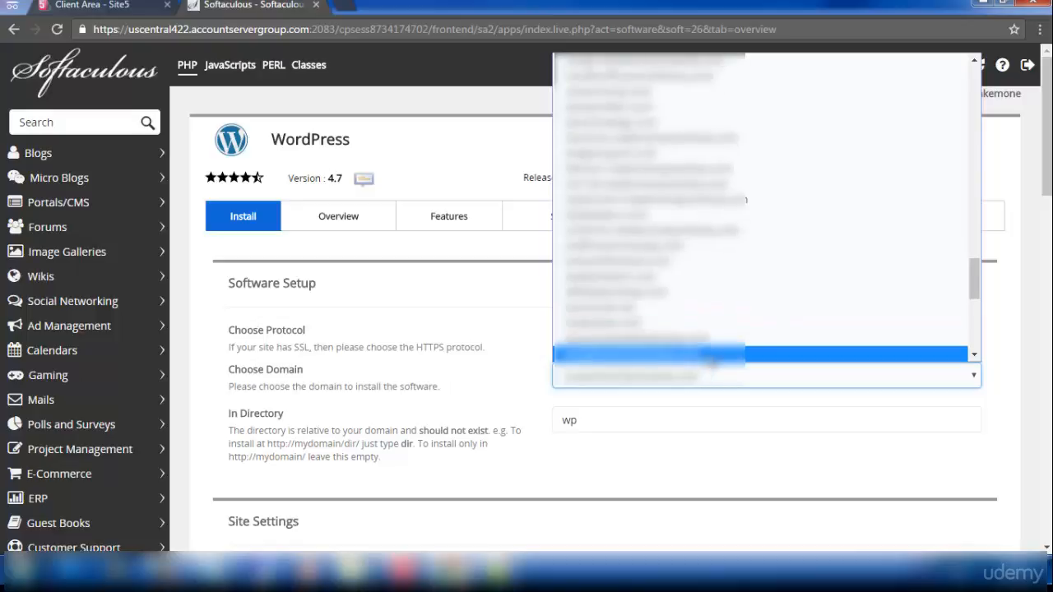
pyautogui.scroll(-2, 714, 353)
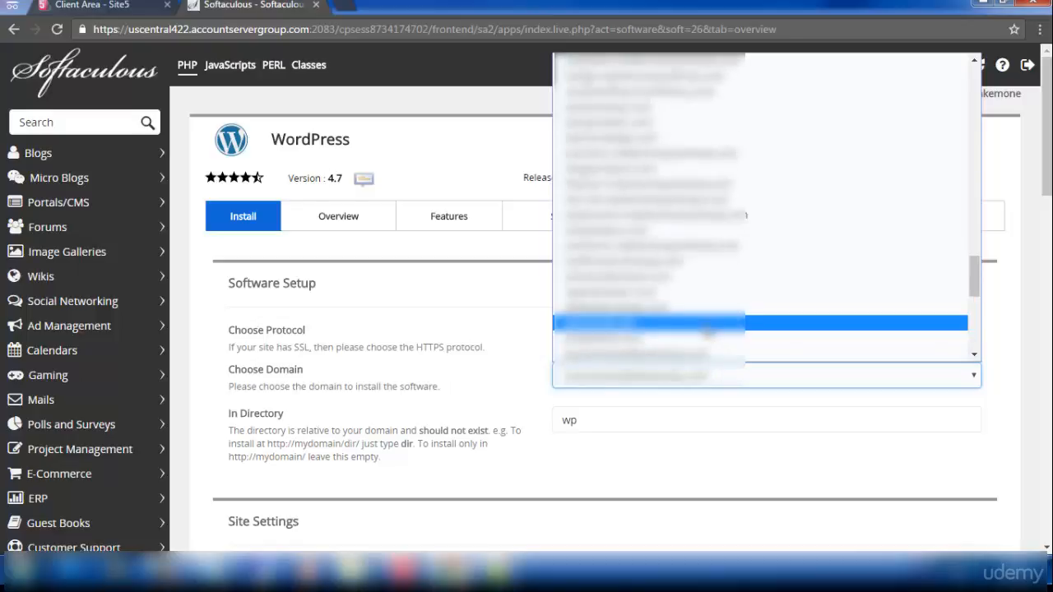
pyautogui.scroll(-2, 707, 346)
pyautogui.scroll(-2, 703, 354)
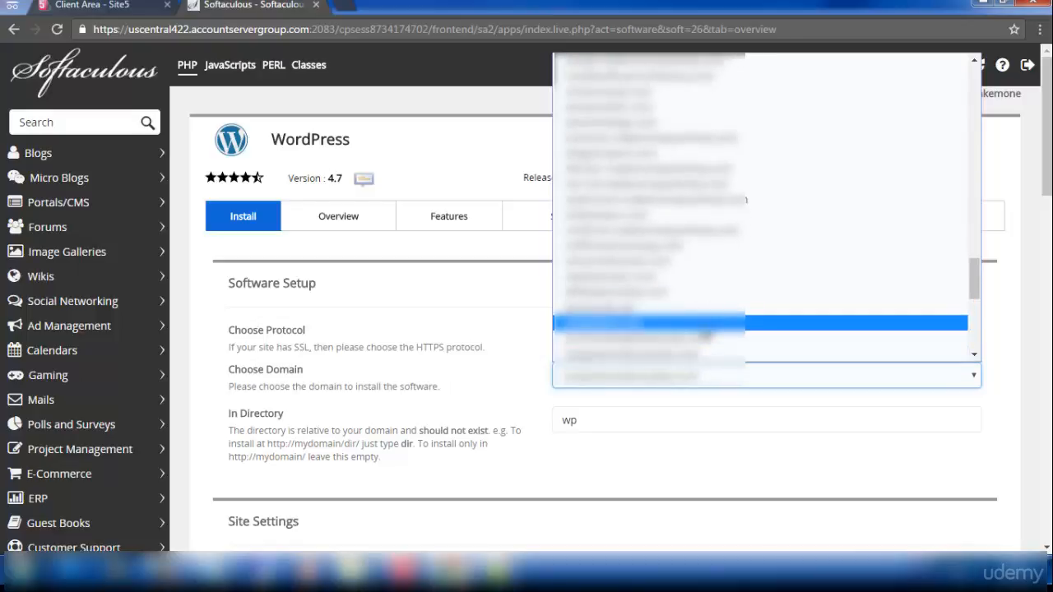
pyautogui.click(703, 355)
pyautogui.scroll(-2, 617, 320)
pyautogui.moveTo(609, 275); pyautogui.dragTo(493, 272)
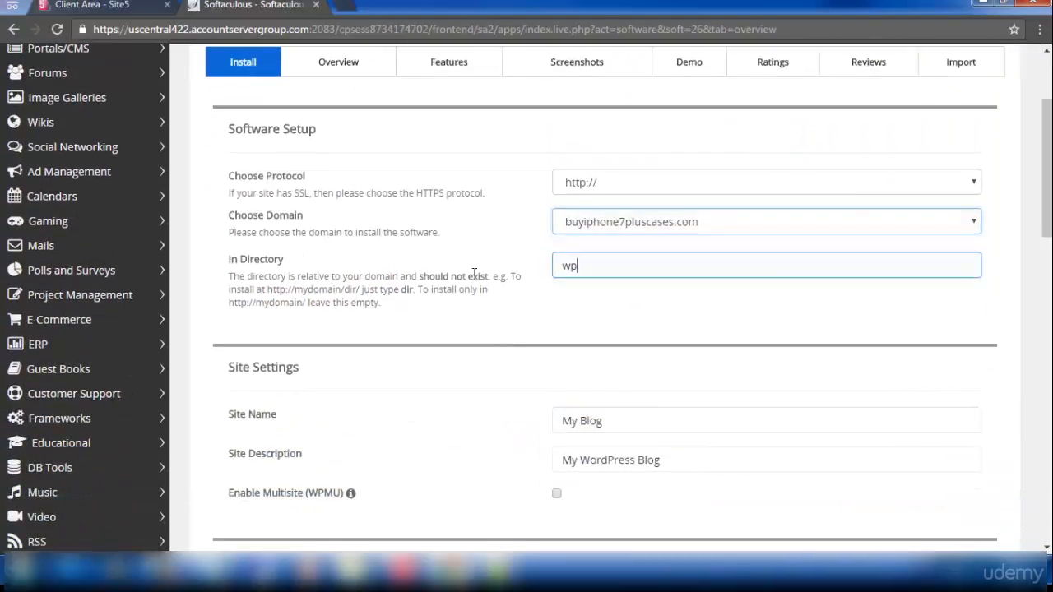
# - Clear the wp install directory, set the admin password to 'password' and move to the admin email
pyautogui.press('BackSpace')
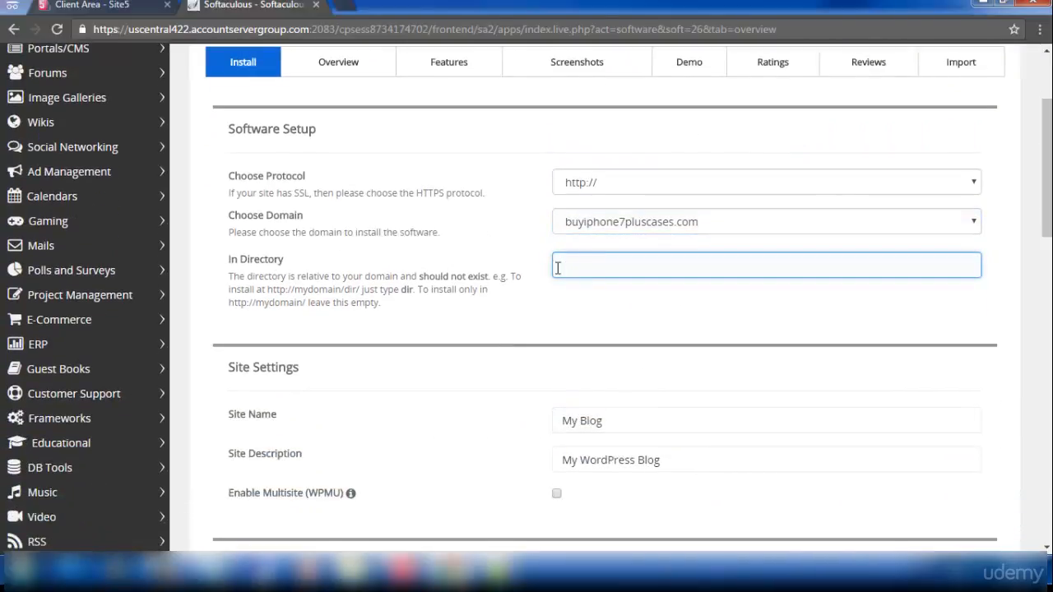
pyautogui.scroll(-3, 542, 342)
pyautogui.scroll(-3, 609, 379)
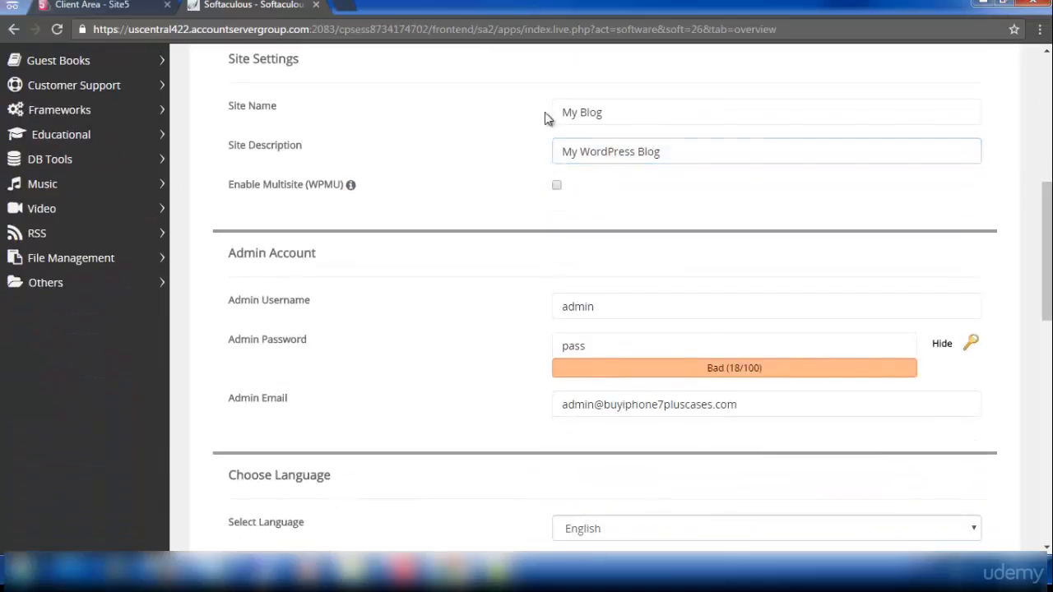
pyautogui.click(590, 346)
pyautogui.hotkey('ctrl', 'a')
pyautogui.write('password')
pyautogui.press('Tab')
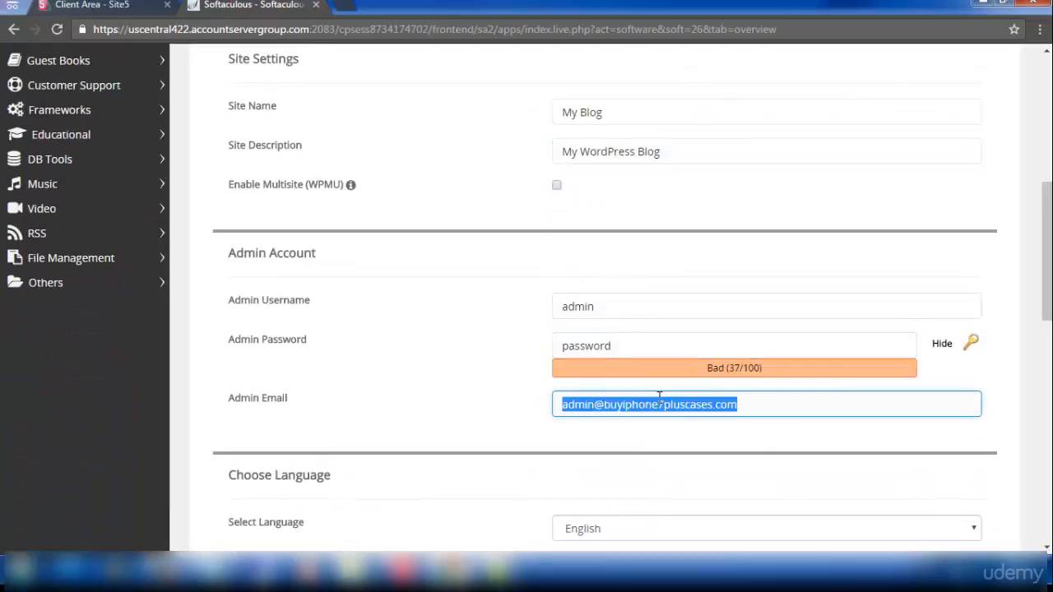
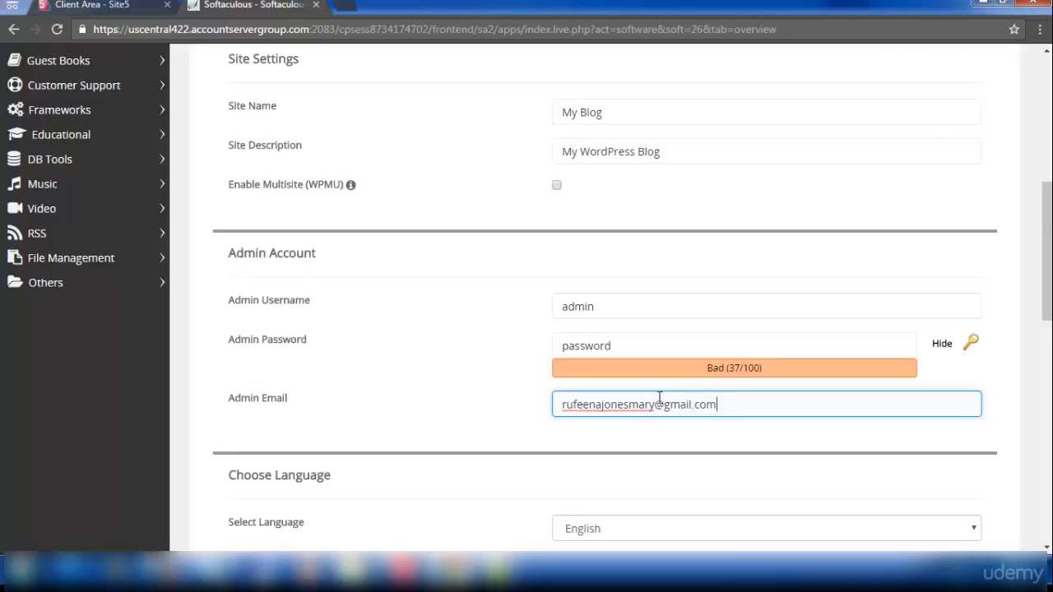
pyautogui.scroll(-3, 658, 400)
pyautogui.scroll(-5, 603, 403)
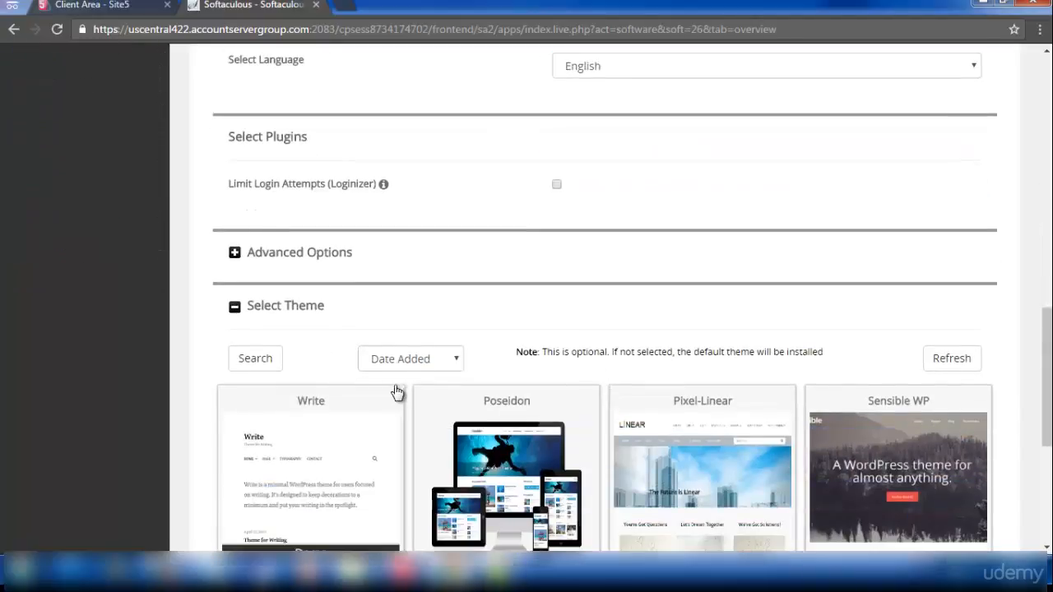
pyautogui.scroll(-3, 603, 403)
pyautogui.scroll(-2, 600, 486)
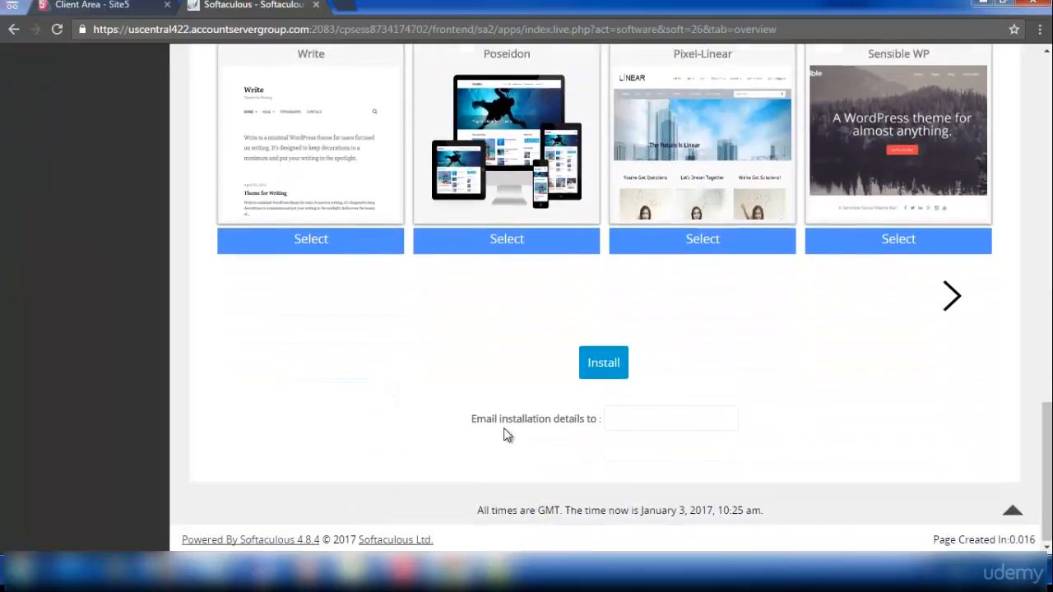
# - Enter a personal address for the installation details email and launch the WordPress install
pyautogui.click(625, 421)
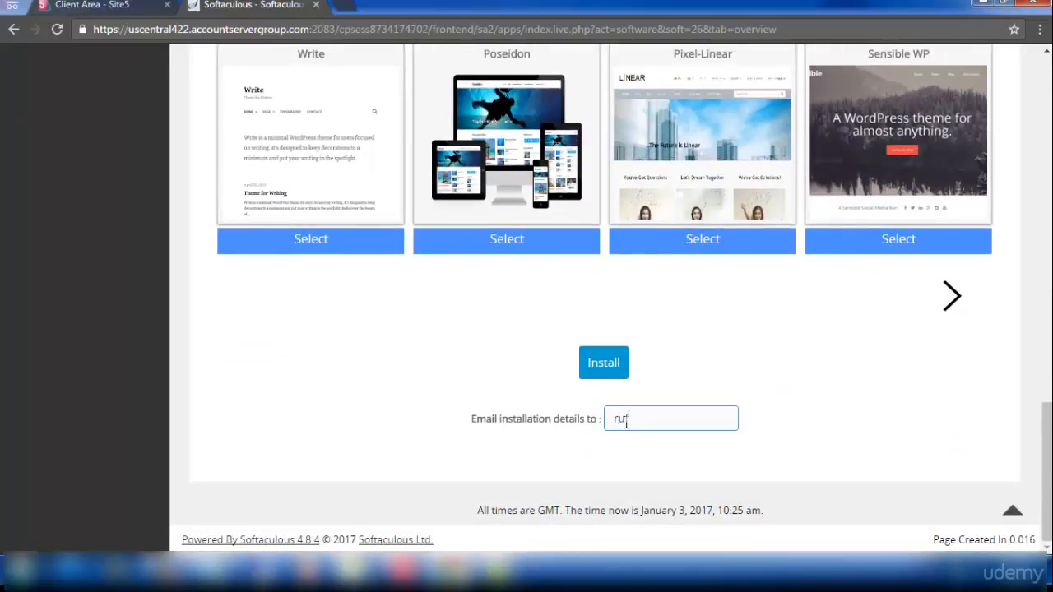
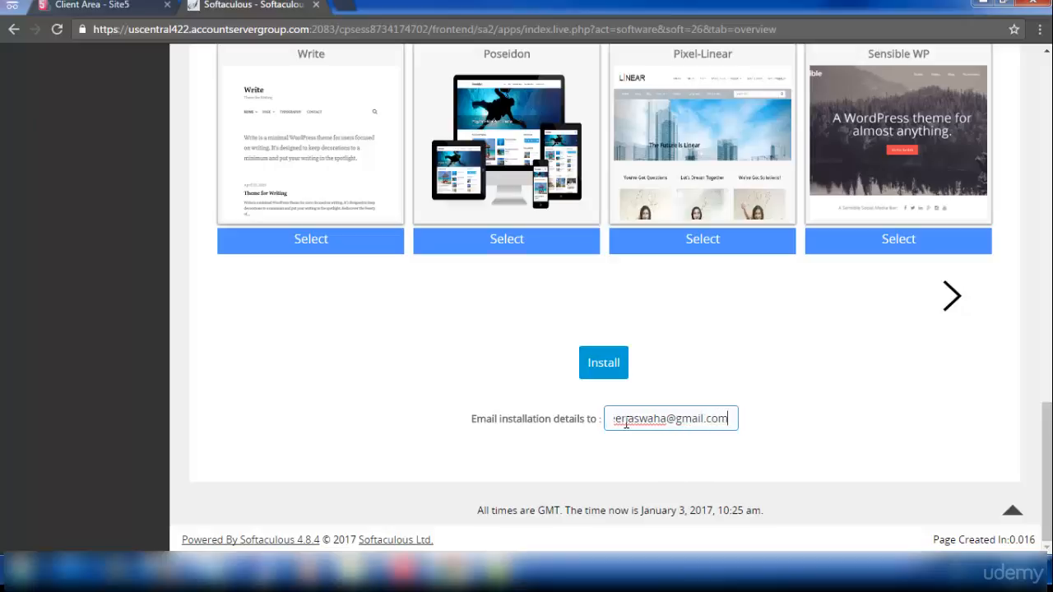
pyautogui.scroll(5, 627, 423)
pyautogui.scroll(3, 641, 370)
pyautogui.scroll(-3, 642, 370)
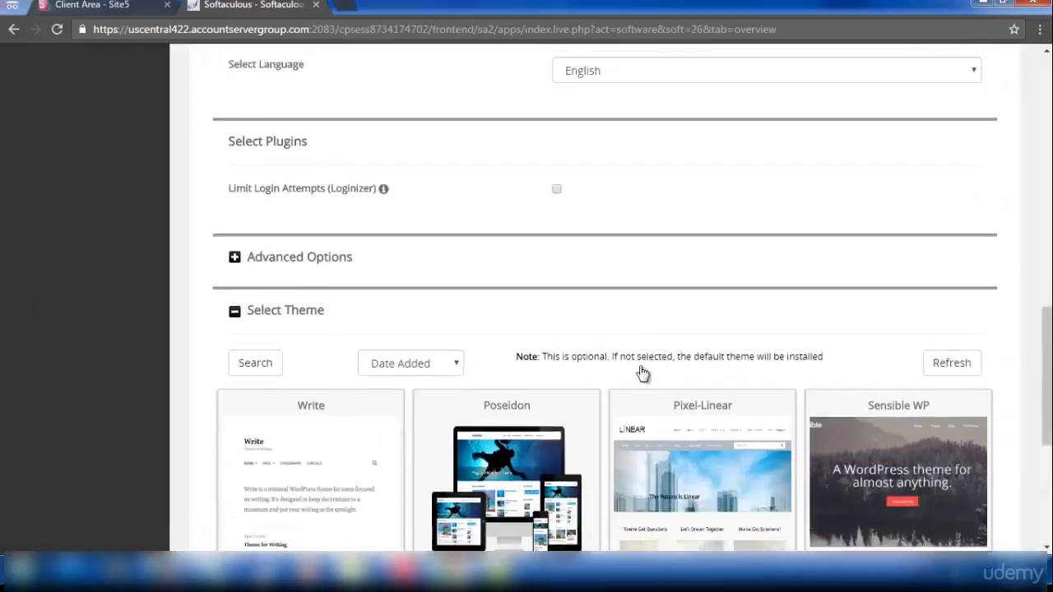
pyautogui.scroll(-5, 642, 363)
pyautogui.click(608, 363)
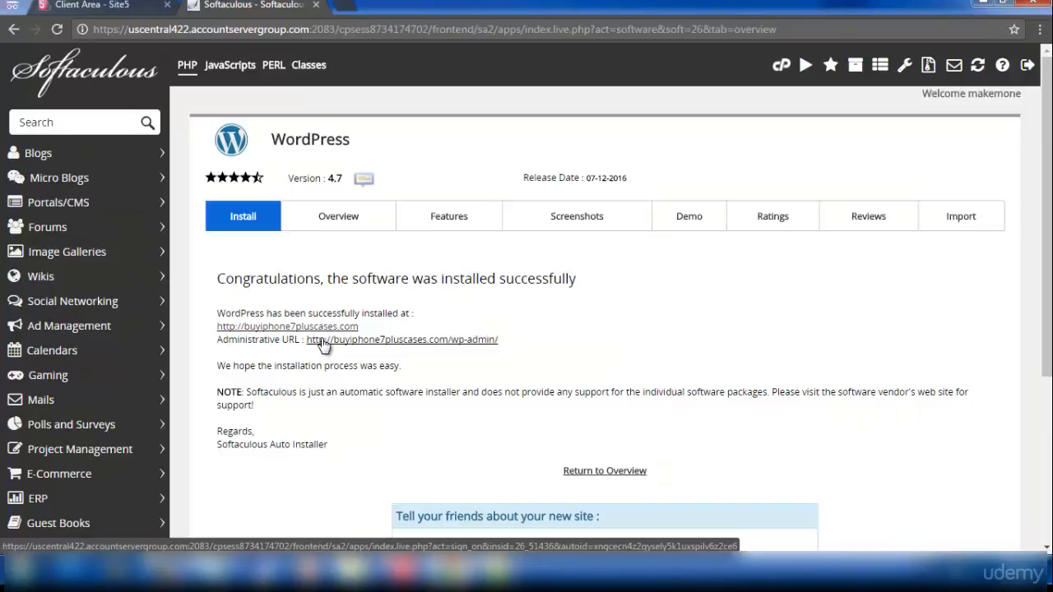
pyautogui.scroll(-5, 324, 346)
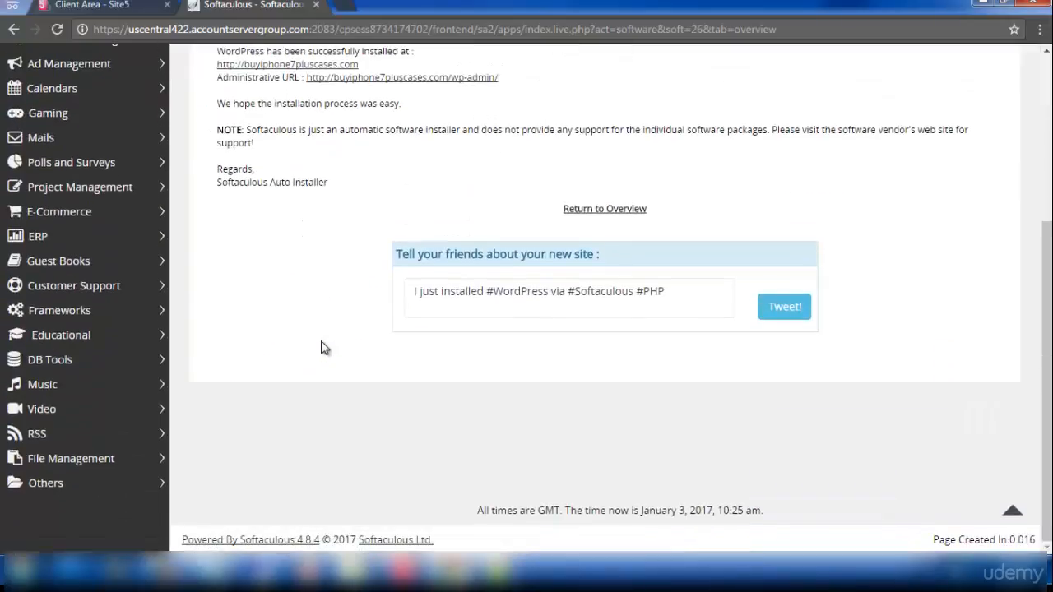
pyautogui.scroll(4, 324, 354)
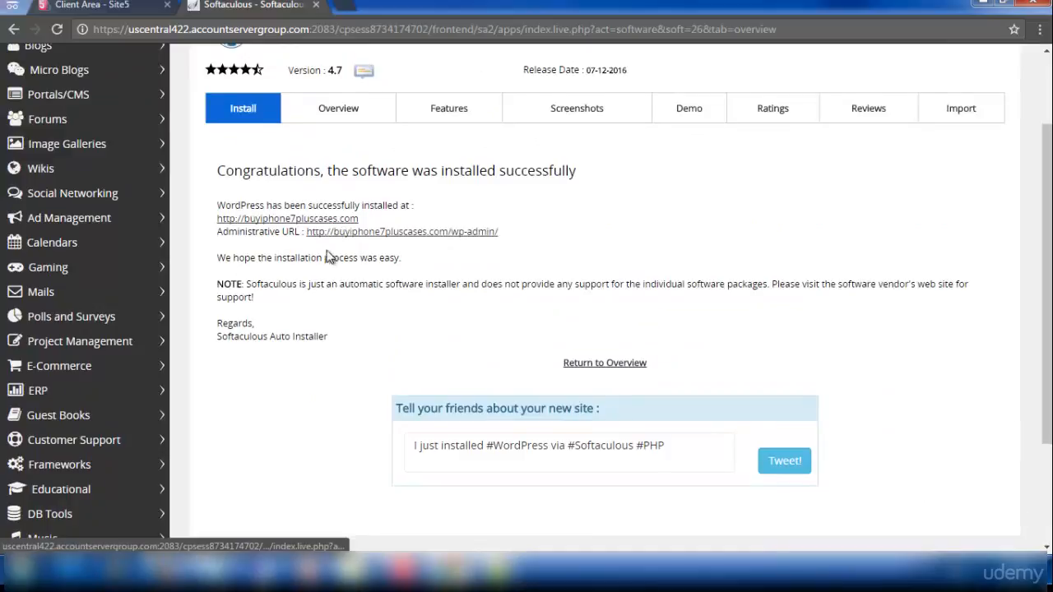
pyautogui.middleClick(259, 218)
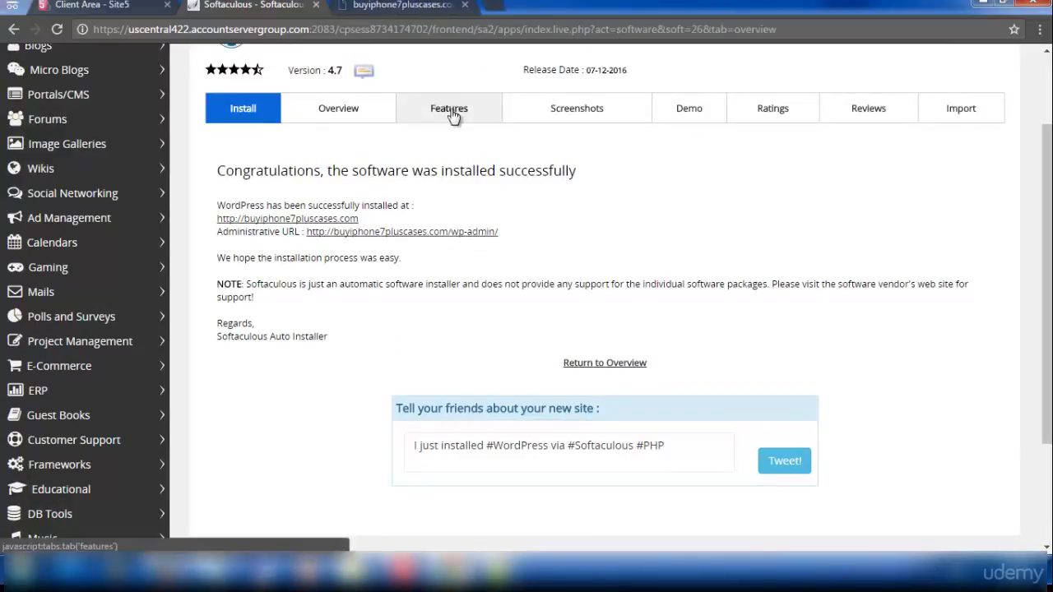
pyautogui.scroll(3, 576, 384)
pyautogui.scroll(-5, 575, 384)
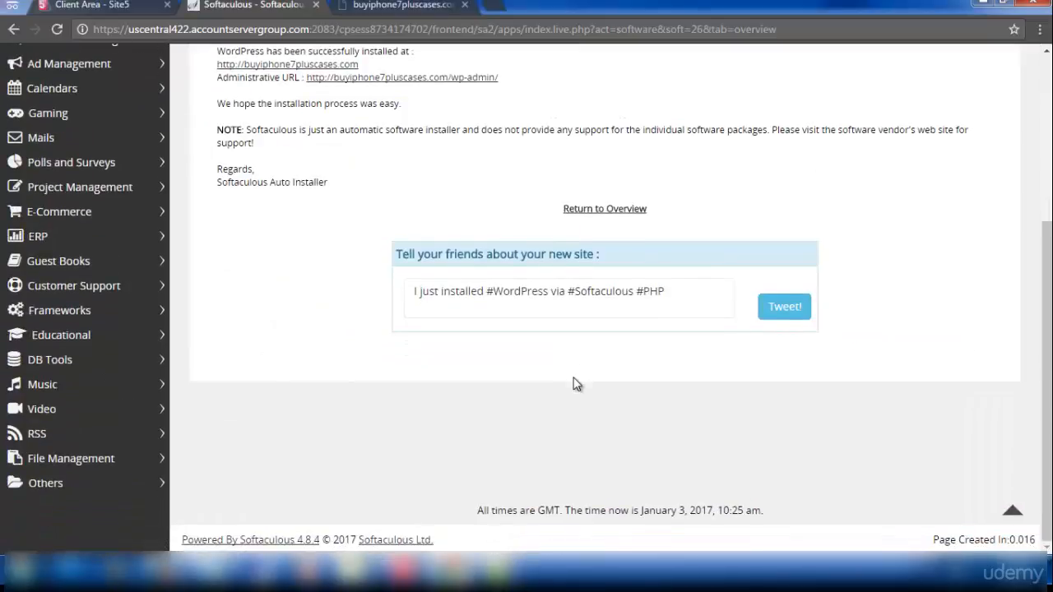
pyautogui.scroll(5, 576, 384)
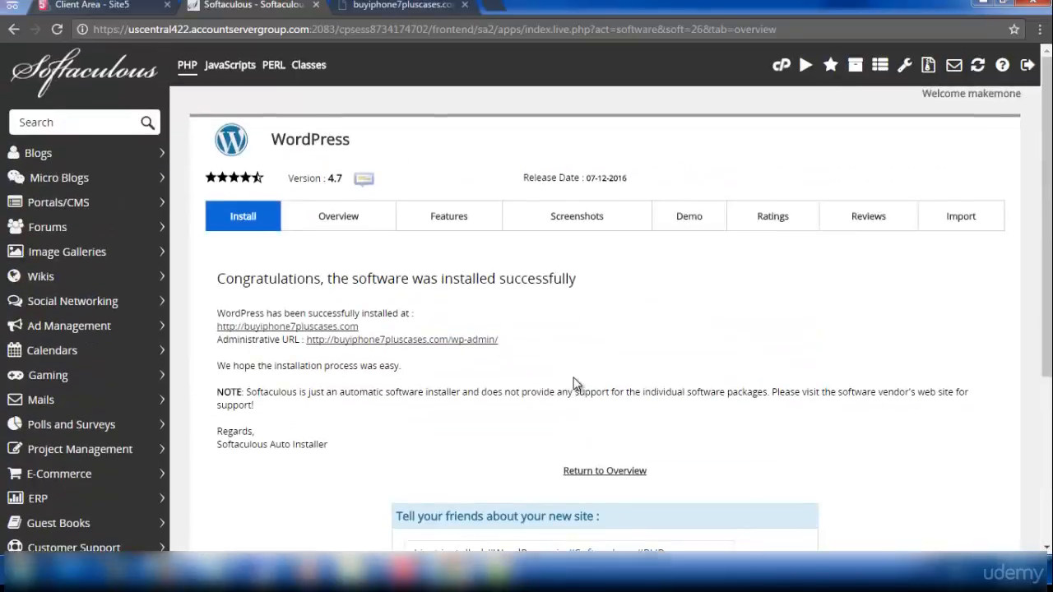